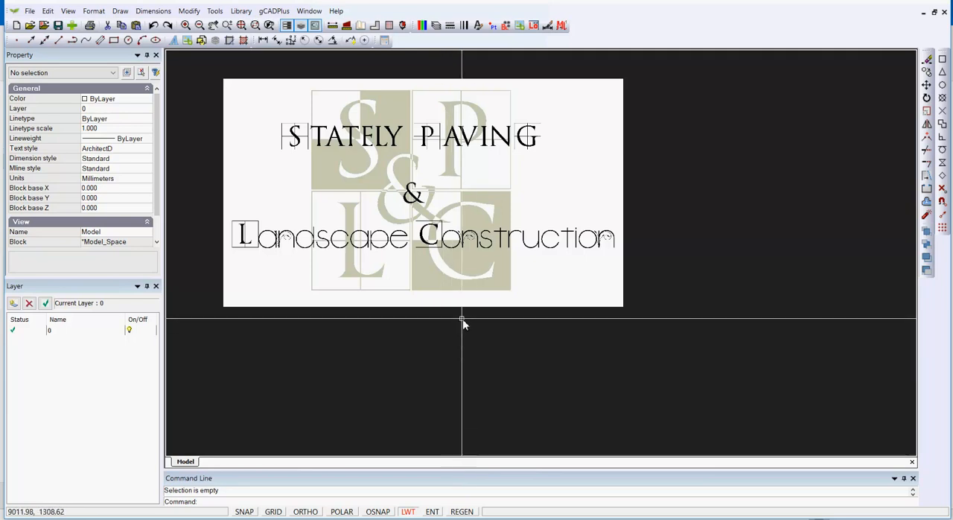
Set the drawing area's background color to White.
scroll(420, 261, up, 2)
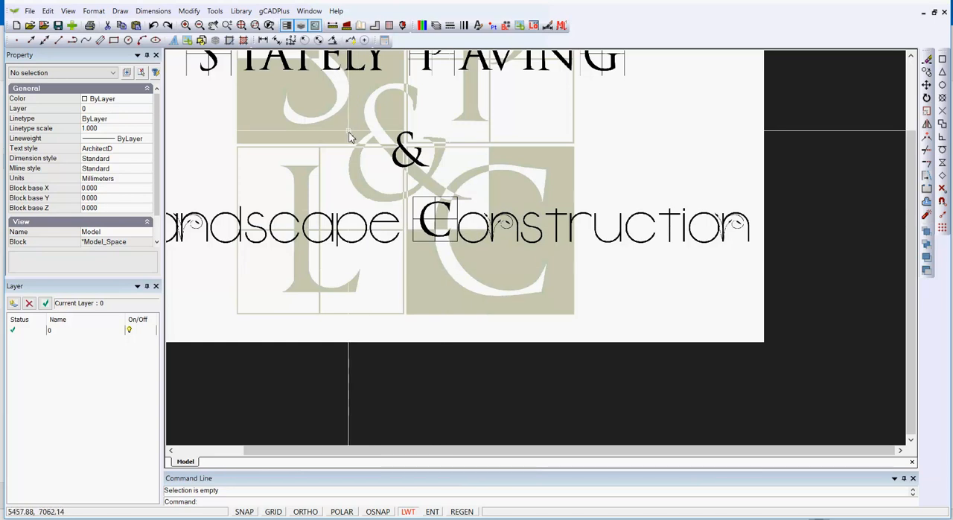
click(68, 11)
mouse_move(145, 213)
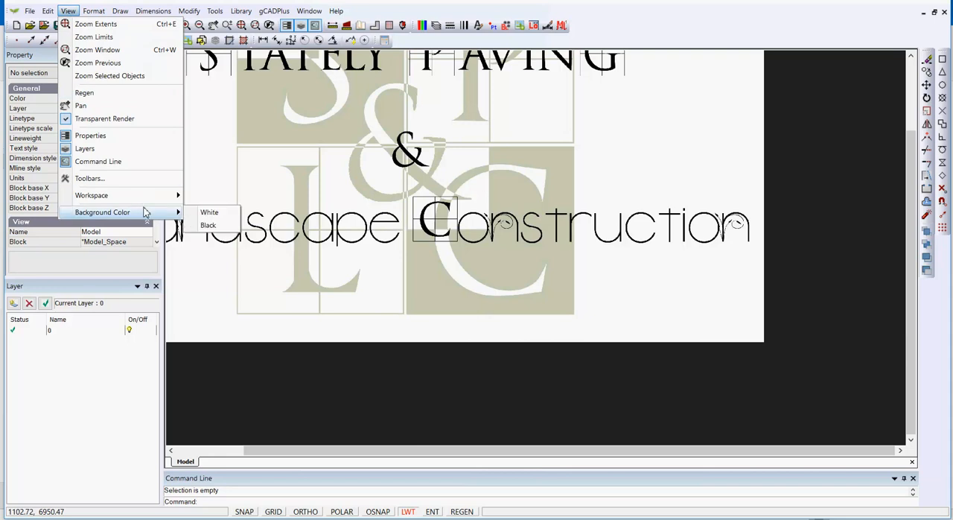
click(207, 215)
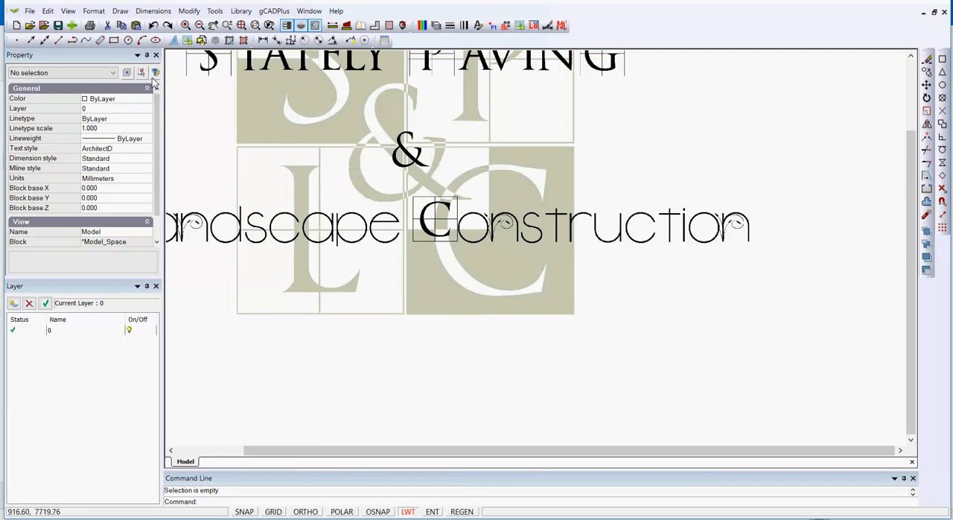
Draw a trial polyline over the top serif of the large L in the logo image and erase it.
click(120, 10)
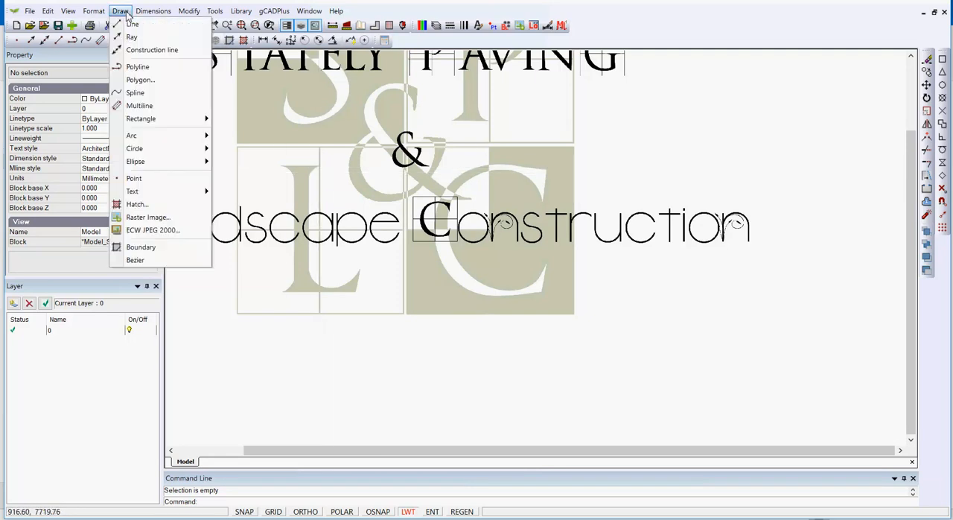
click(137, 67)
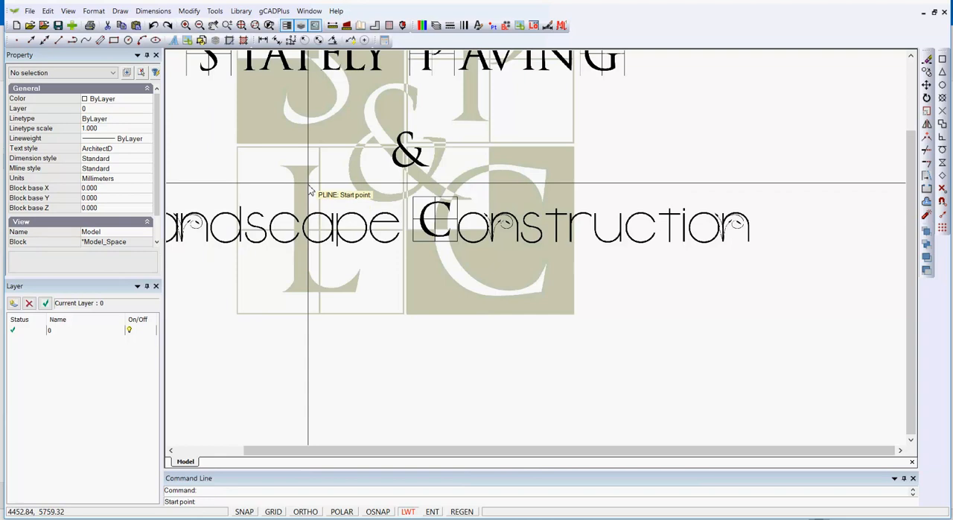
scroll(305, 175, up, 3)
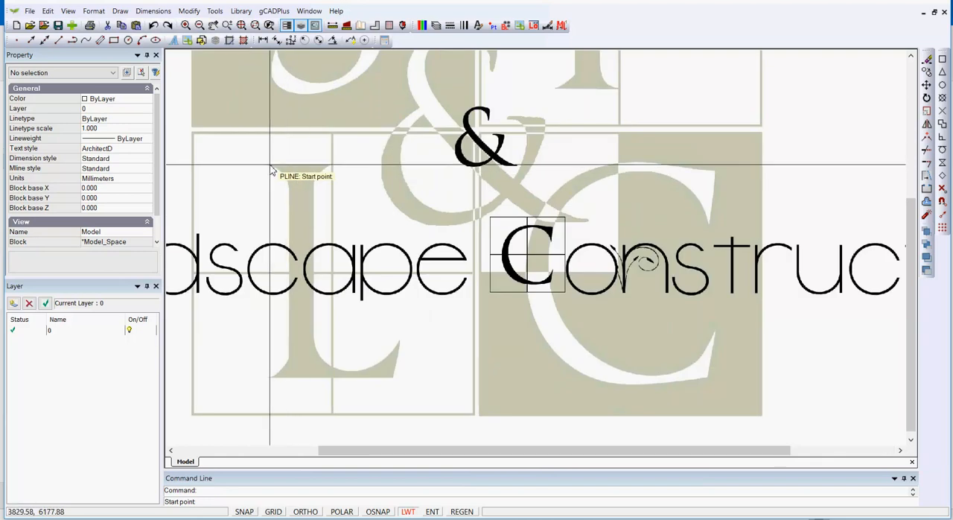
click(269, 165)
click(323, 165)
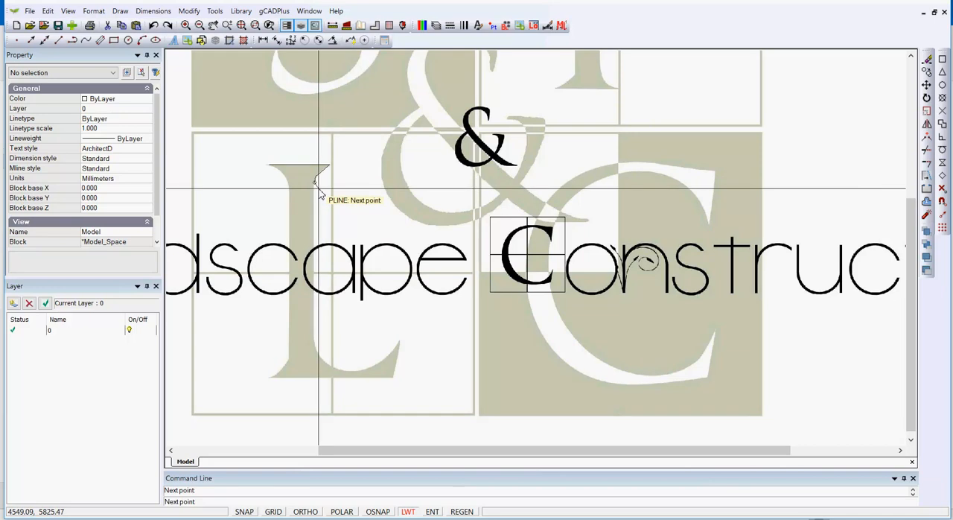
right_click(318, 189)
click(320, 175)
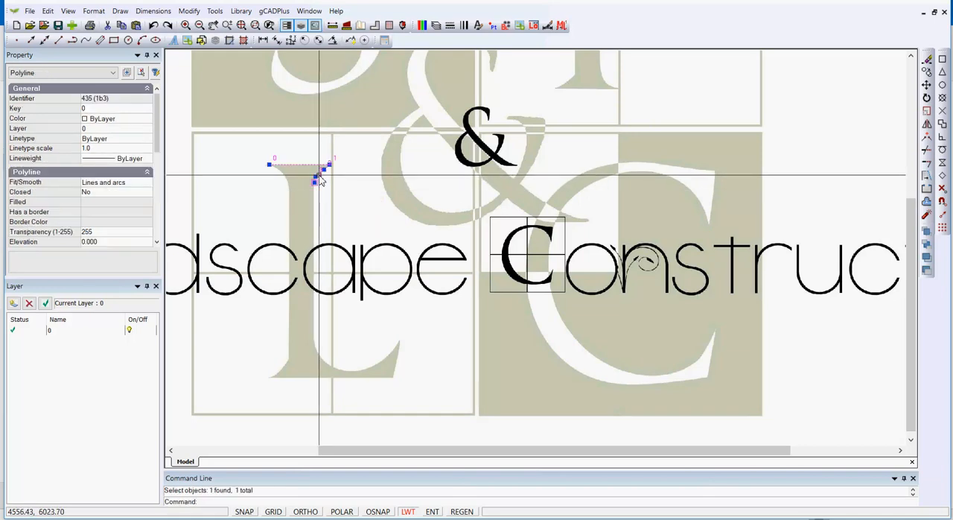
key(Delete)
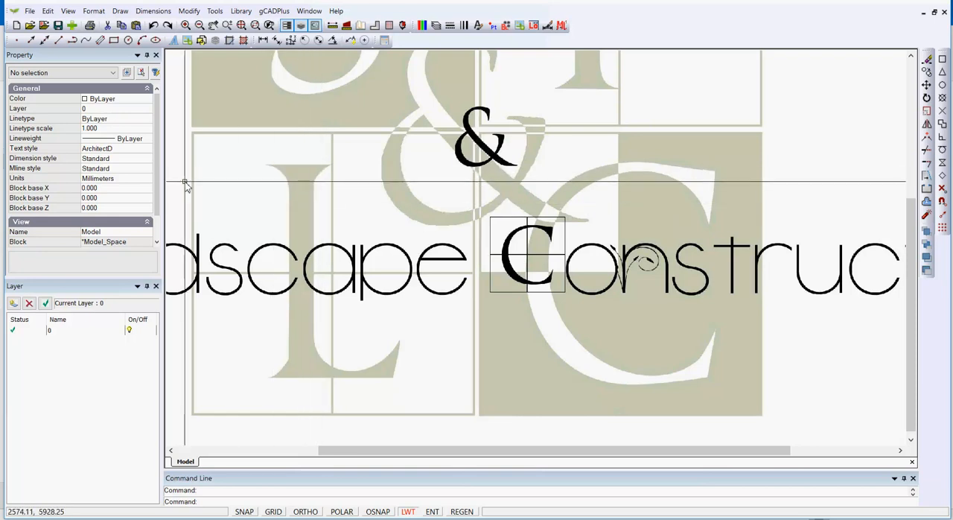
Set the current drawing color to Red.
click(134, 99)
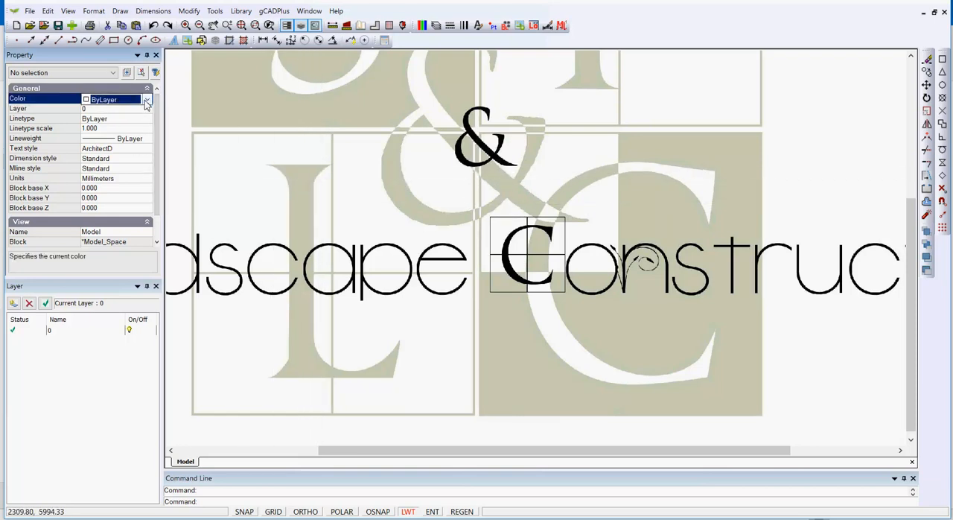
click(148, 99)
click(125, 131)
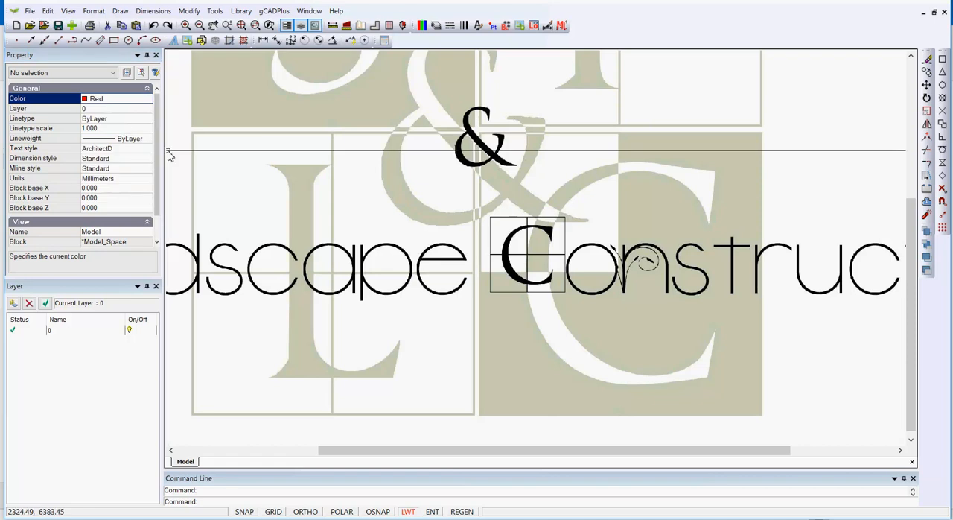
Trace the top edge and upper stem of the large L in the logo with a red polyline.
right_click(231, 163)
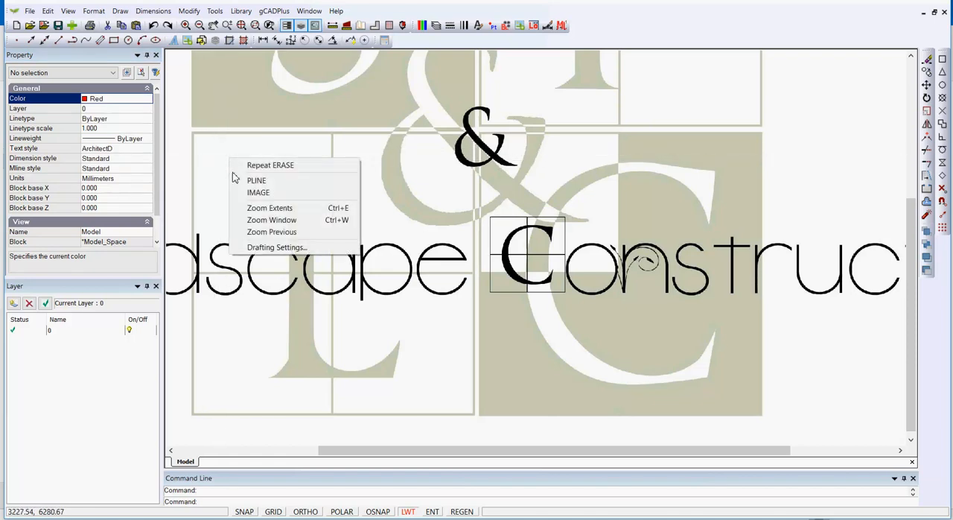
click(257, 180)
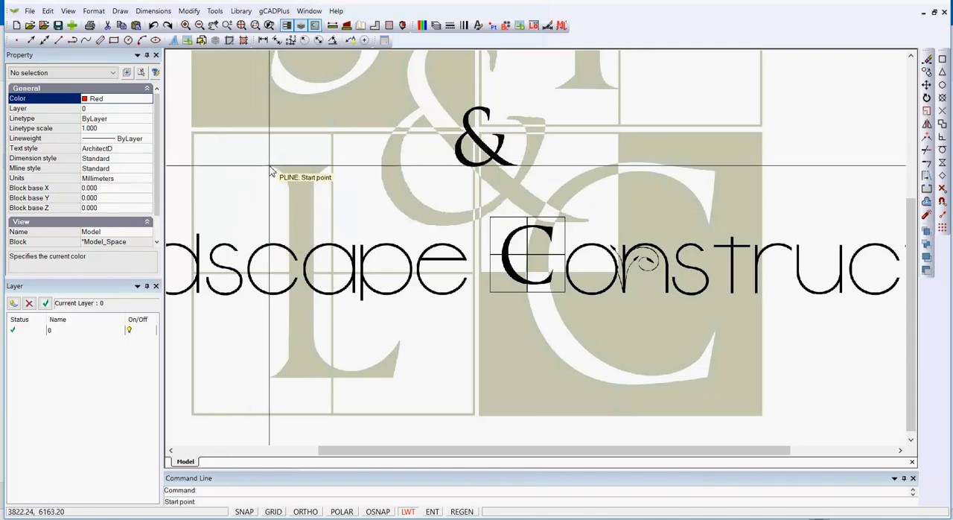
click(268, 165)
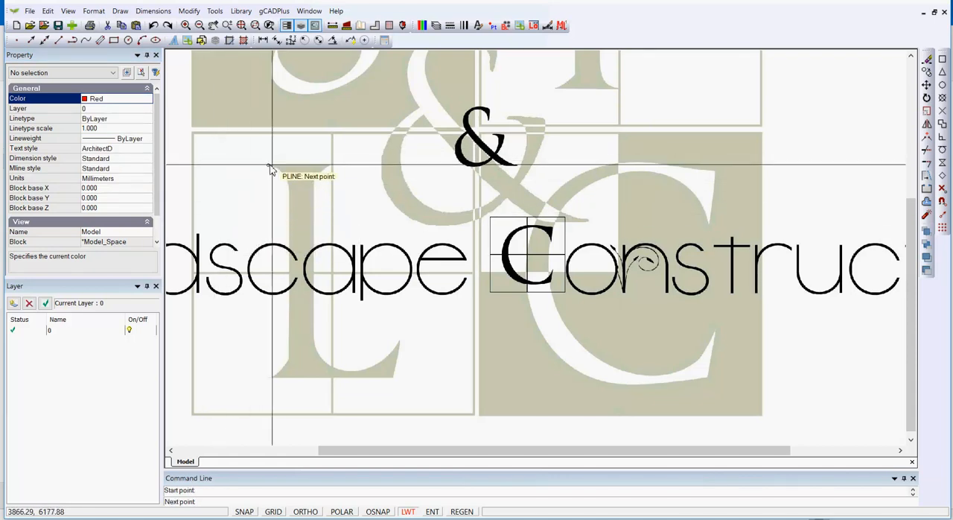
click(328, 165)
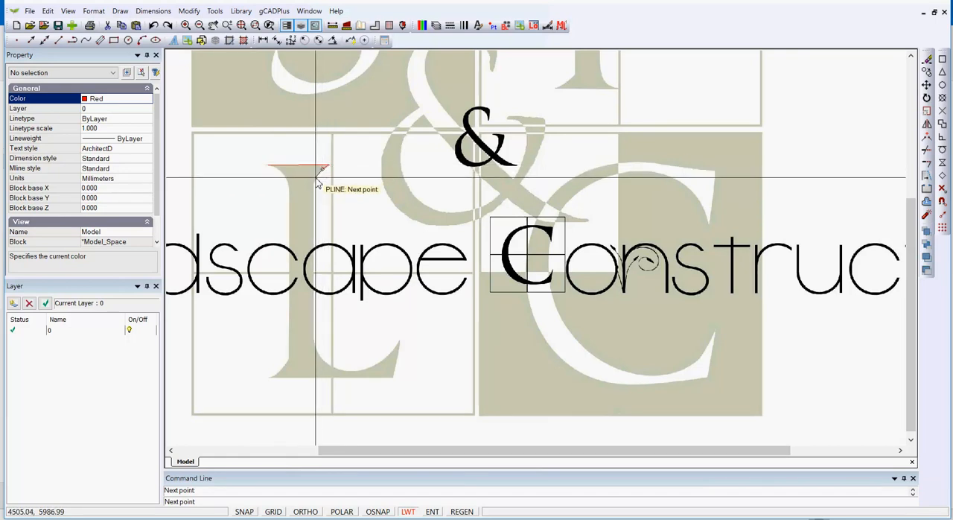
click(314, 187)
click(313, 207)
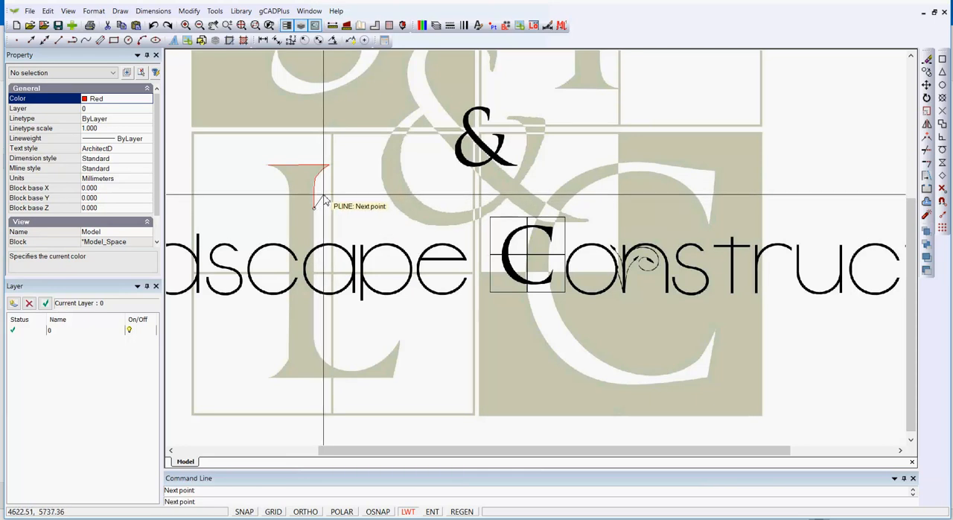
key(Return)
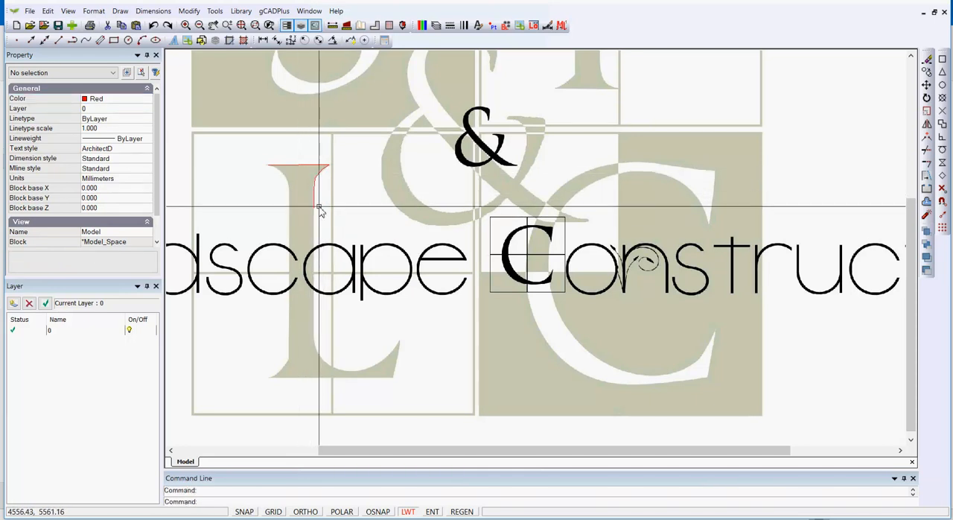
Erase the thin red polyline from the large L.
click(300, 166)
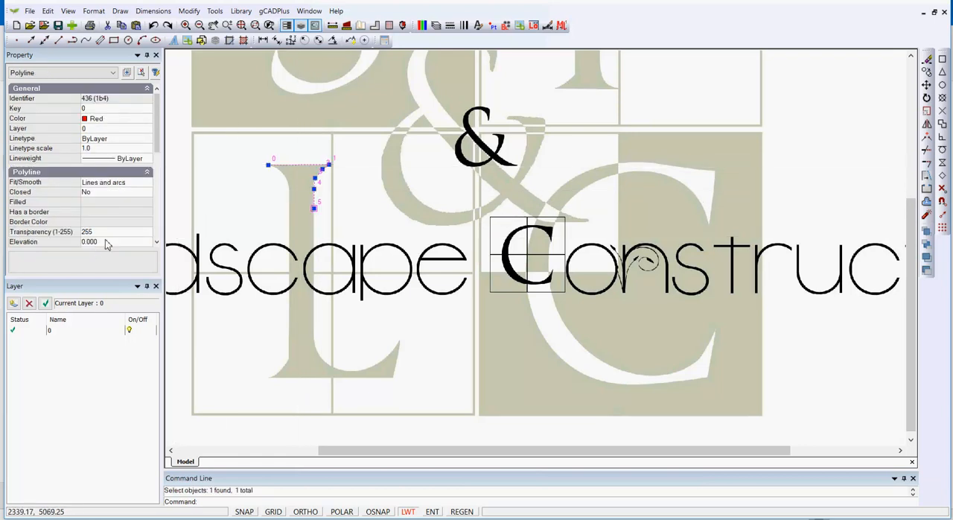
click(148, 160)
click(147, 160)
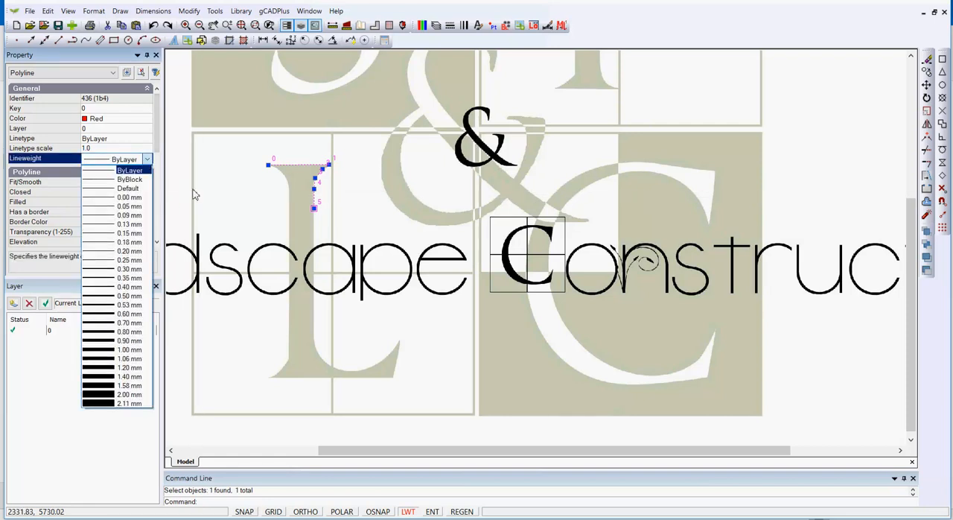
click(216, 197)
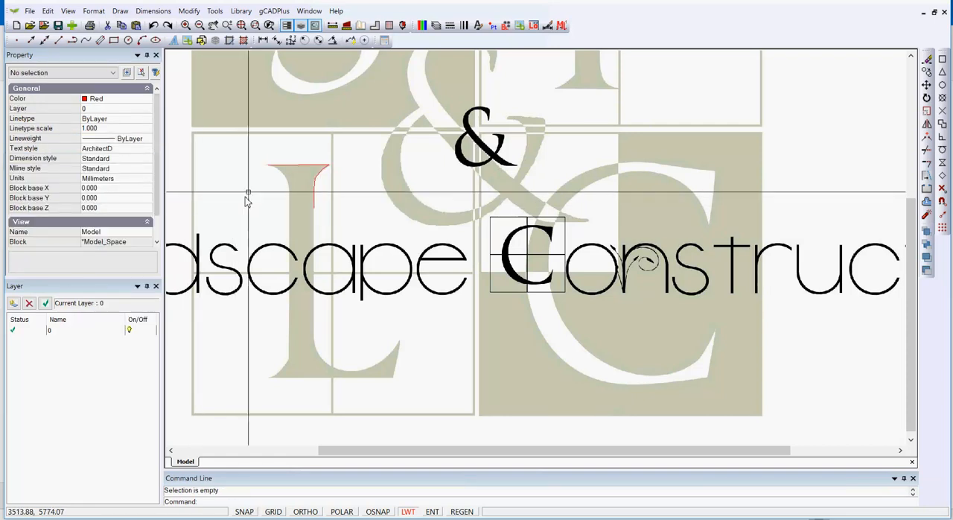
key(Escape)
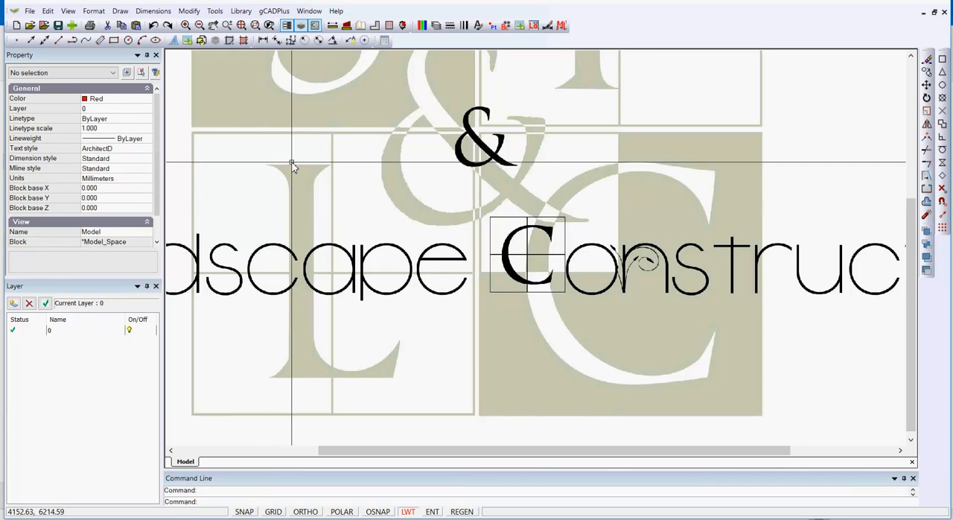
Set the current lineweight to 0.60 mm with nothing selected.
click(146, 141)
click(147, 139)
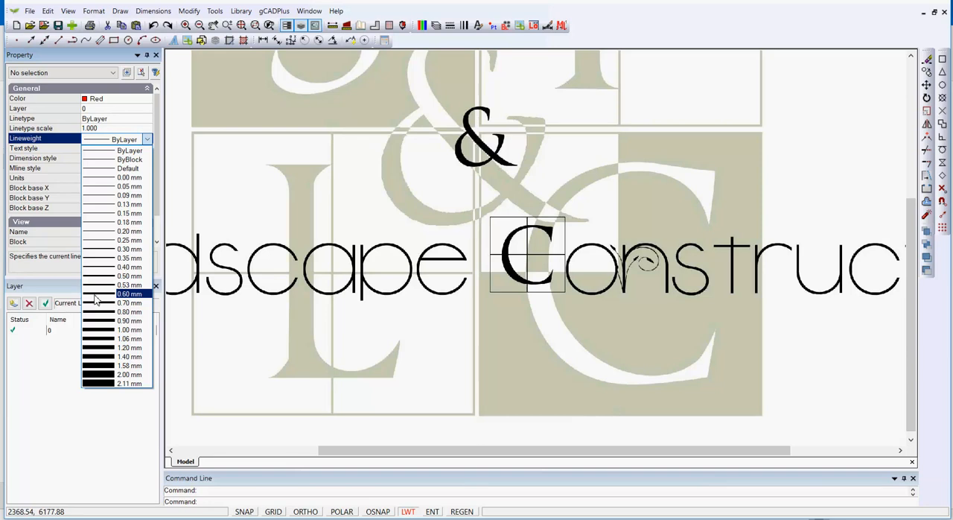
click(96, 295)
Draw a polyline along the large L's top edge, around its serif and down the stem to about mid-height.
right_click(220, 156)
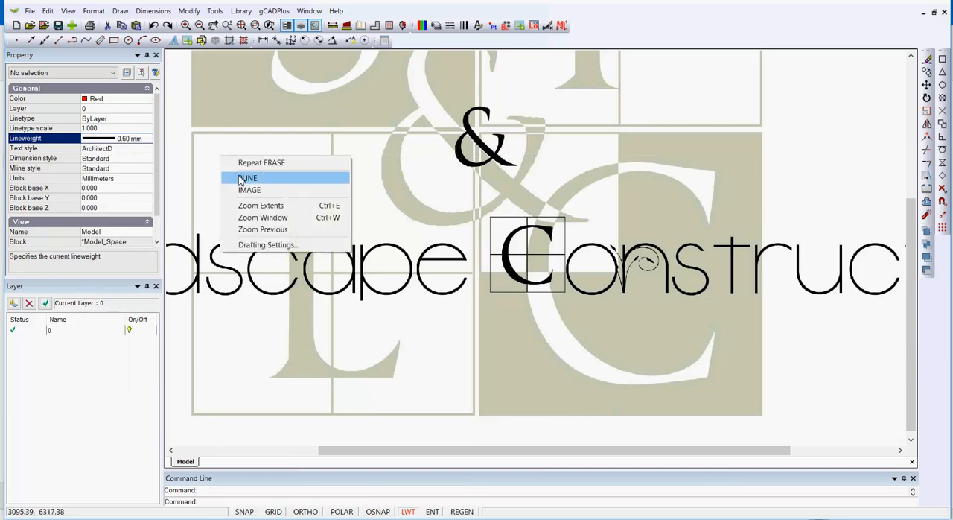
click(241, 180)
click(266, 165)
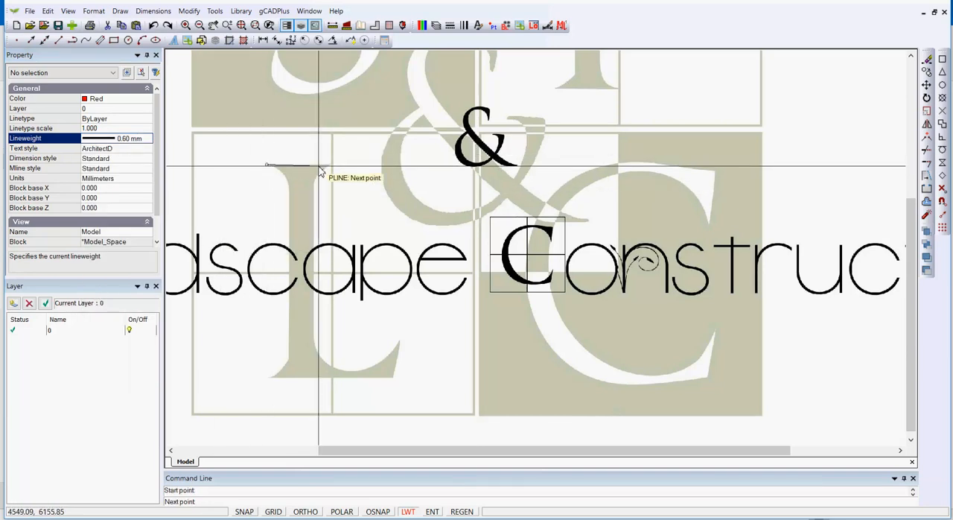
click(328, 163)
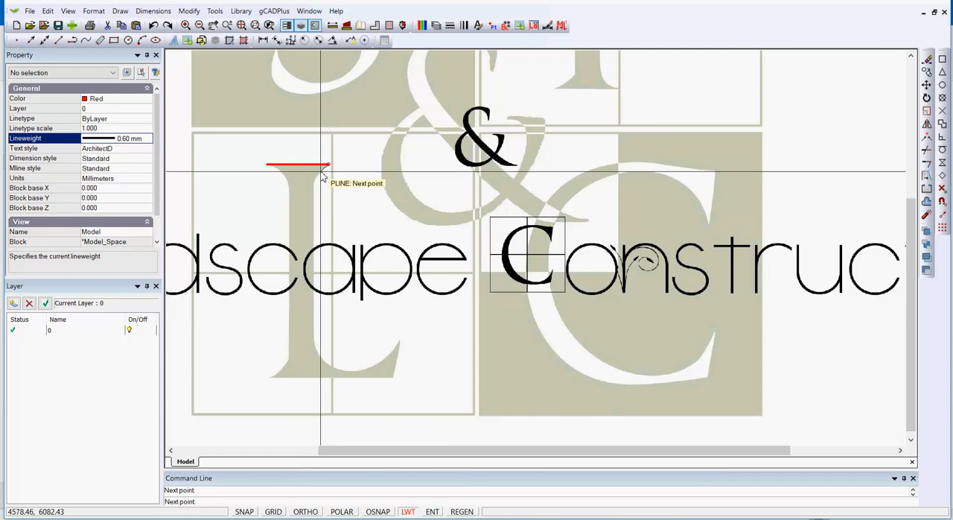
click(312, 186)
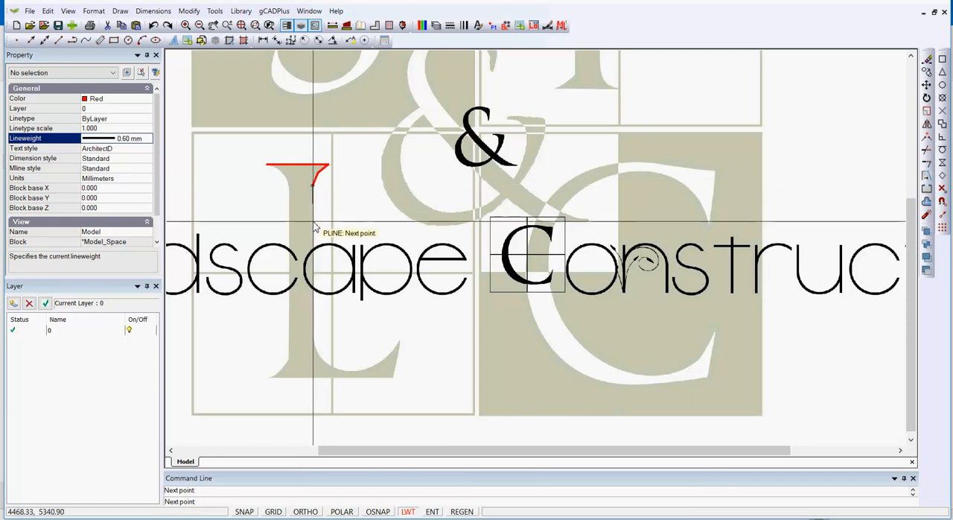
click(313, 221)
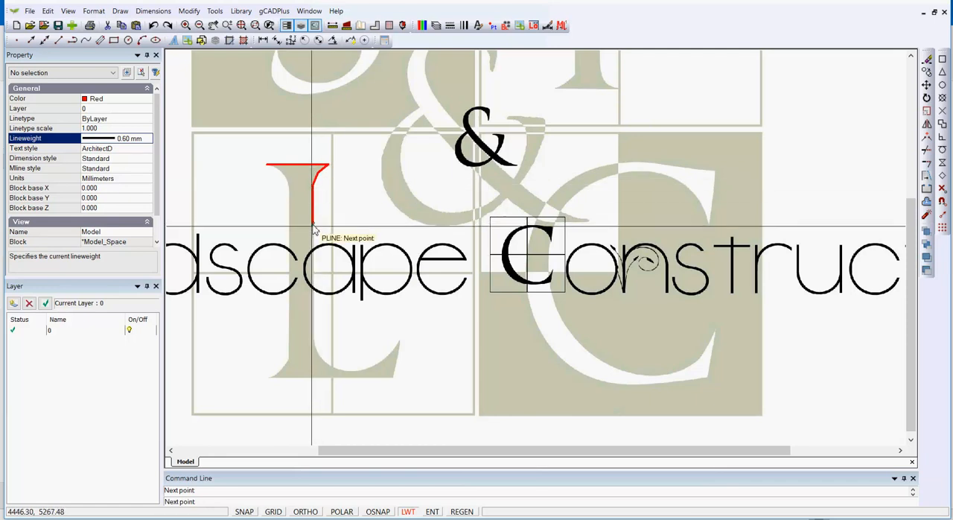
click(313, 279)
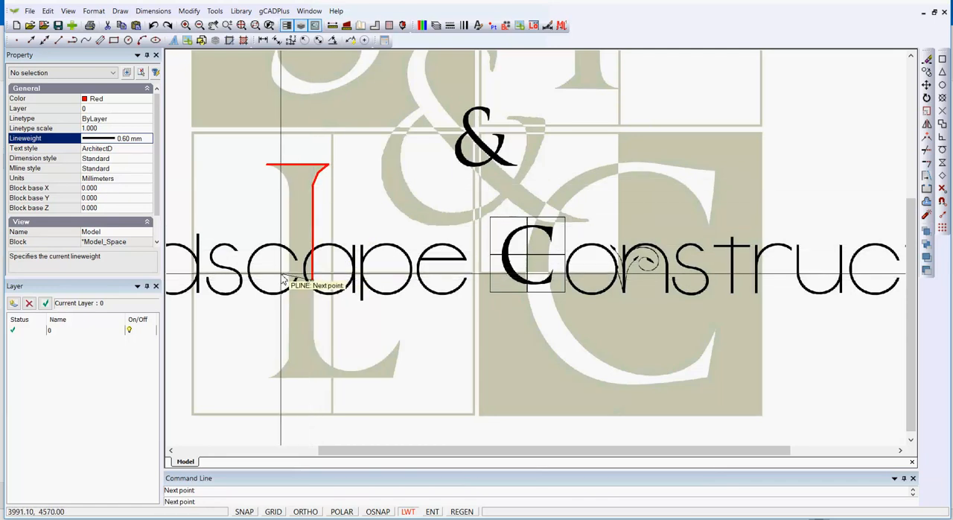
key(Return)
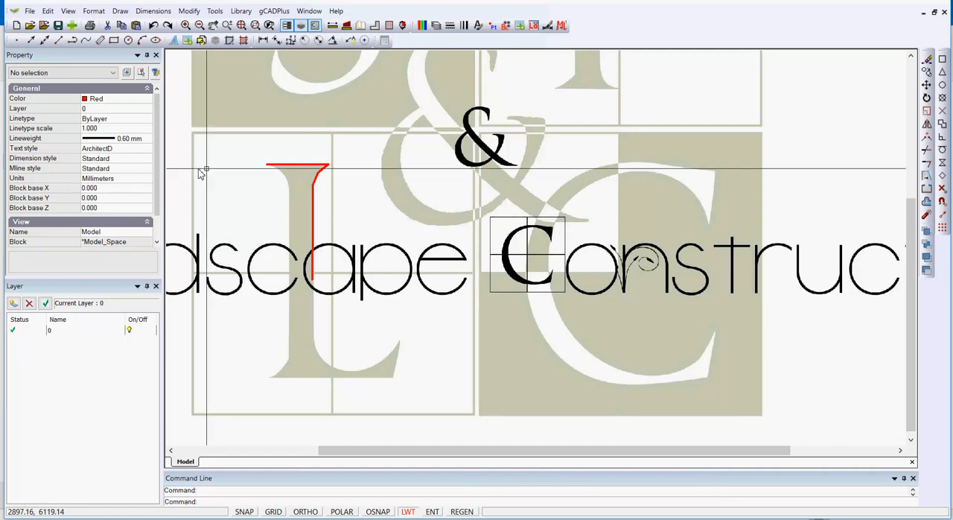
Change the model cursor color in the drawing parameters to a medium blue, RGB 99, 106, 239.
scroll(222, 170, down, 3)
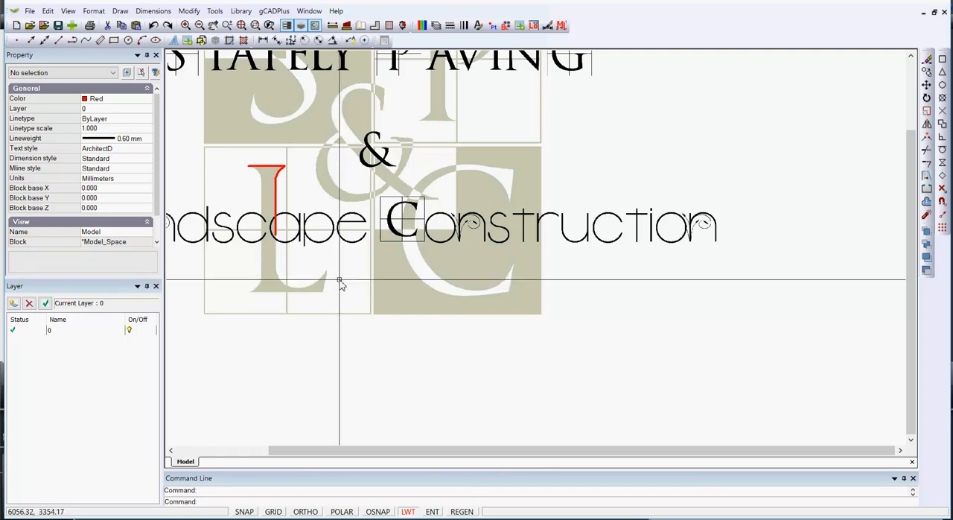
click(215, 11)
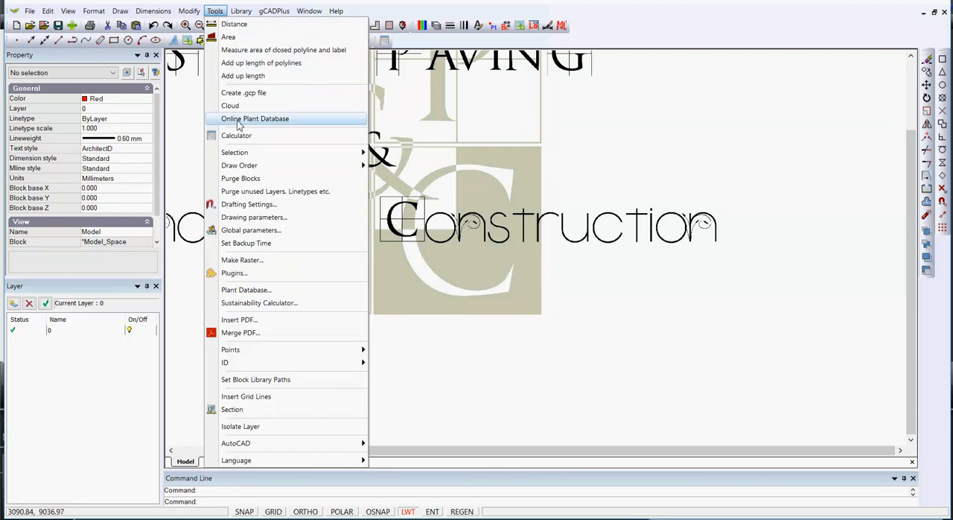
click(269, 222)
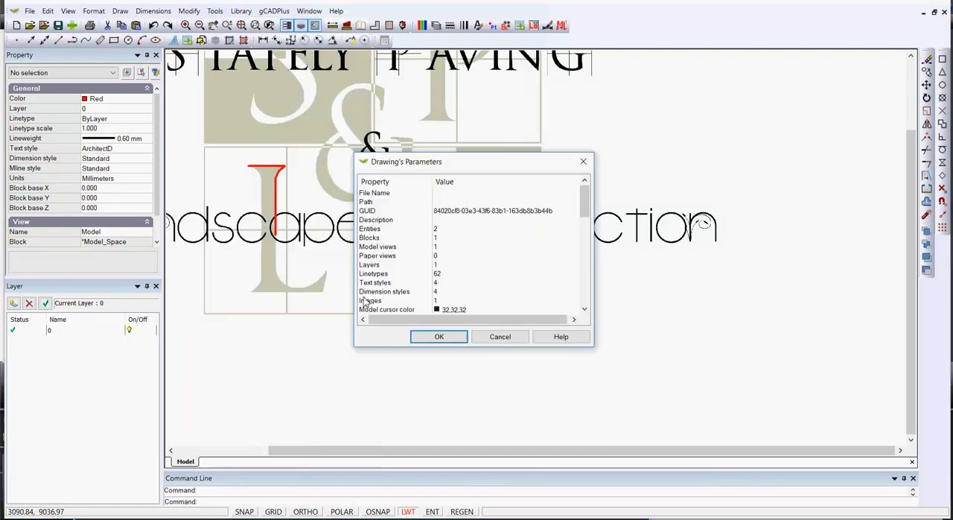
click(584, 309)
click(584, 309)
click(584, 309)
click(584, 309)
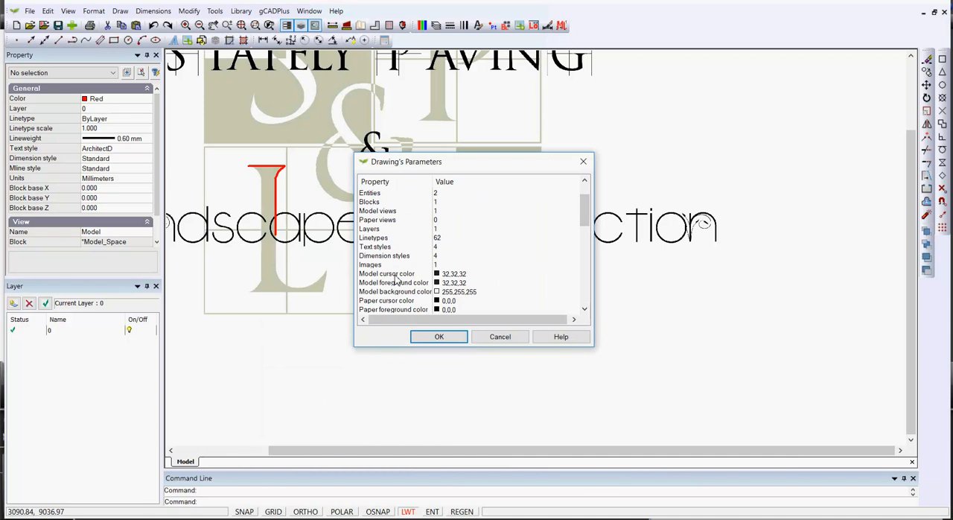
double_click(468, 275)
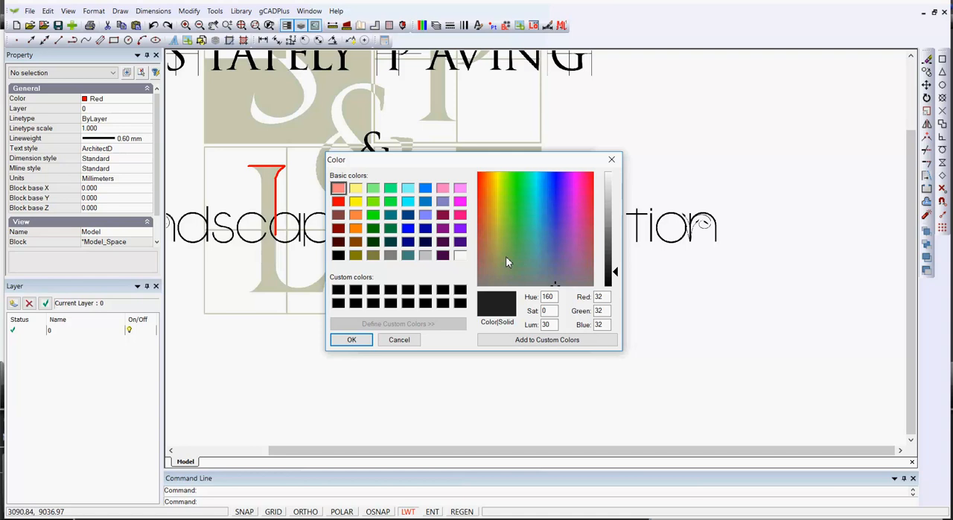
click(555, 192)
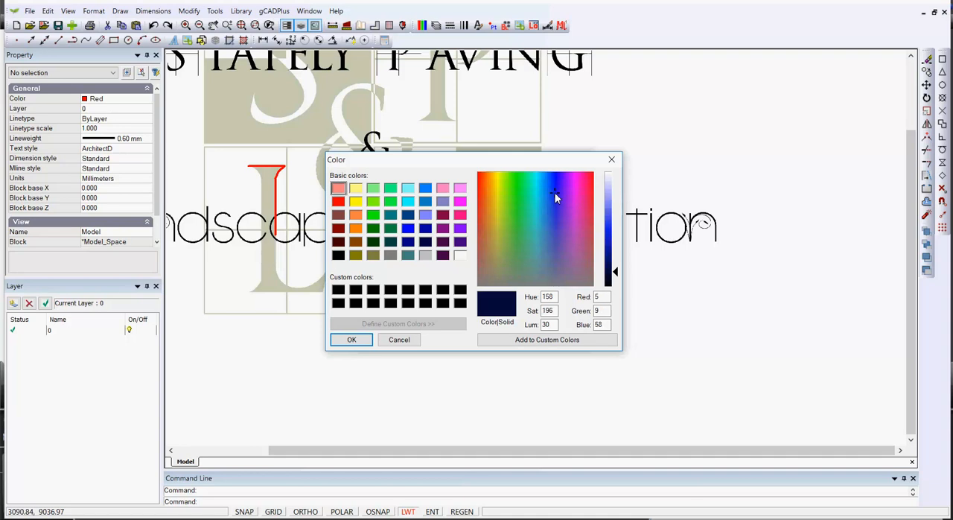
click(615, 215)
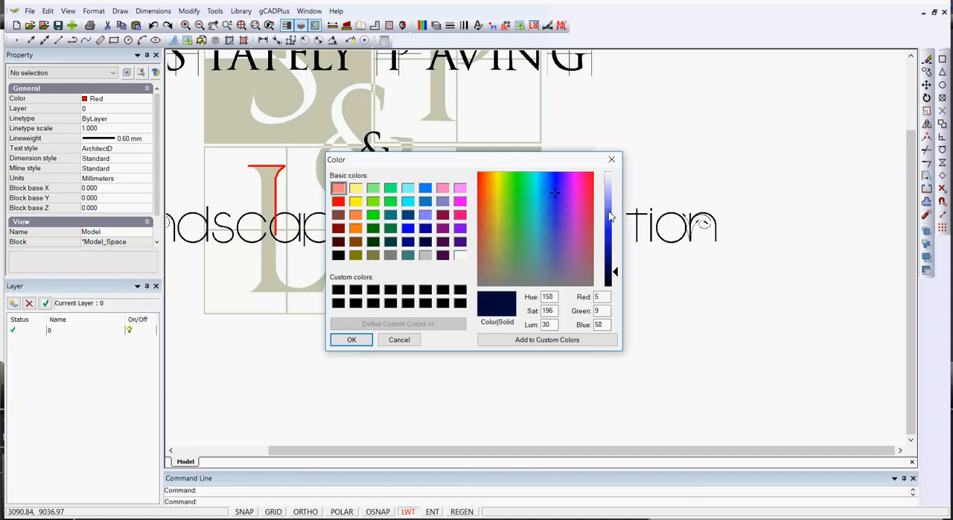
click(351, 340)
click(438, 336)
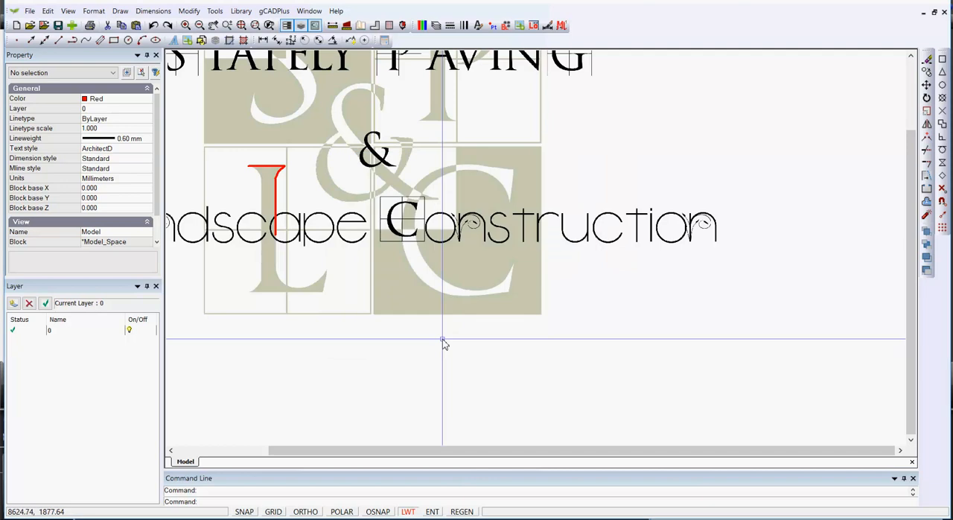
Set the model cursor color in the drawing parameters back to dark grey, RGB 32, 32, 32.
scroll(298, 249, up, 3)
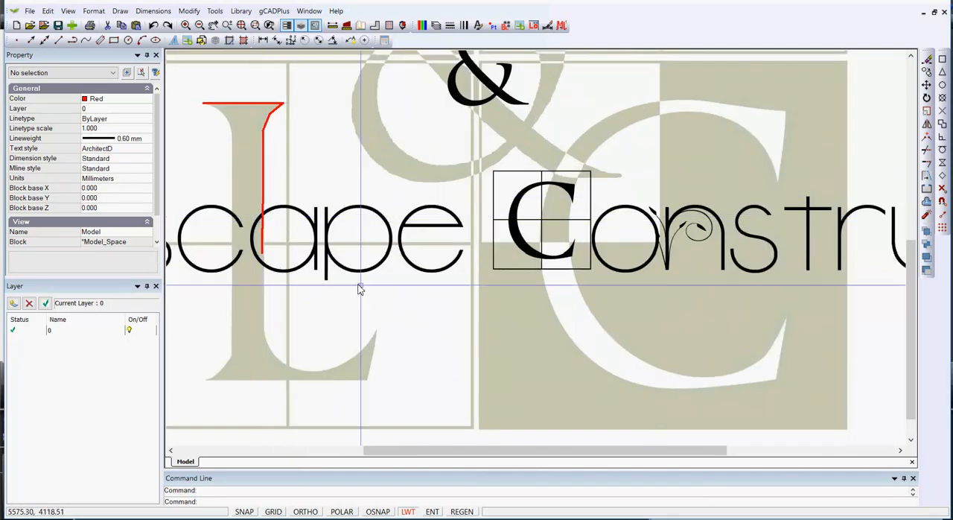
scroll(365, 290, down, 2)
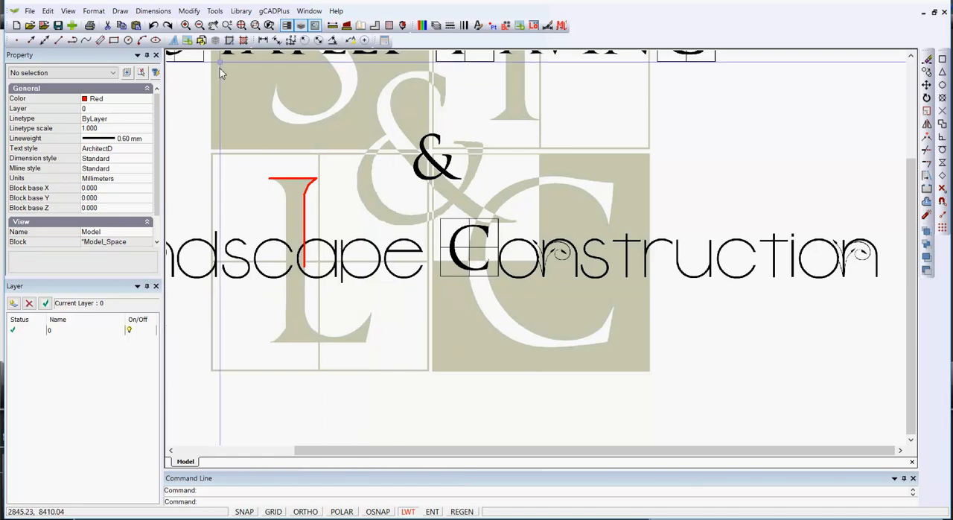
click(214, 11)
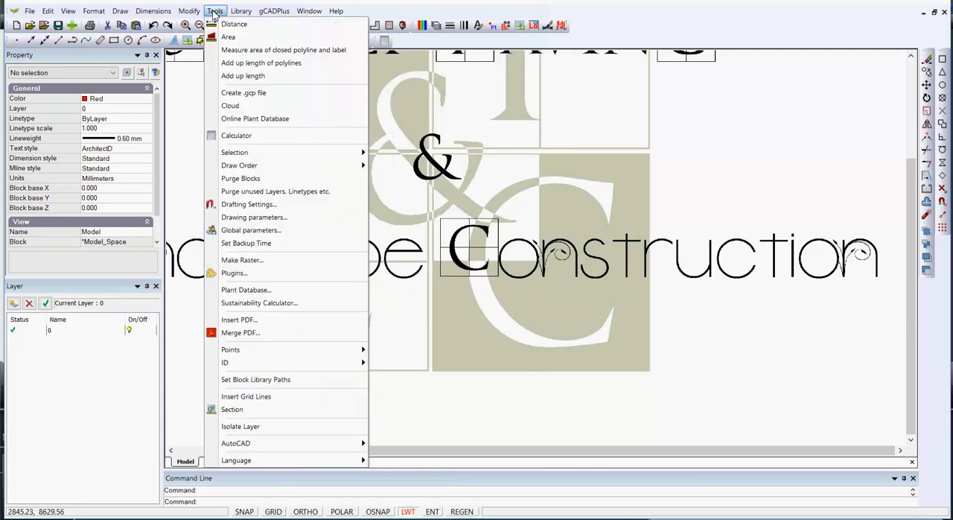
click(249, 216)
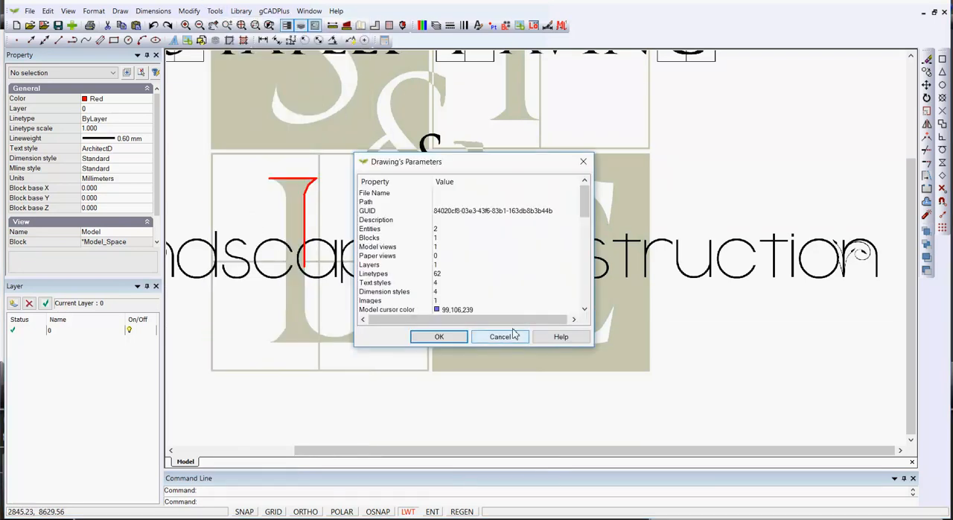
click(477, 310)
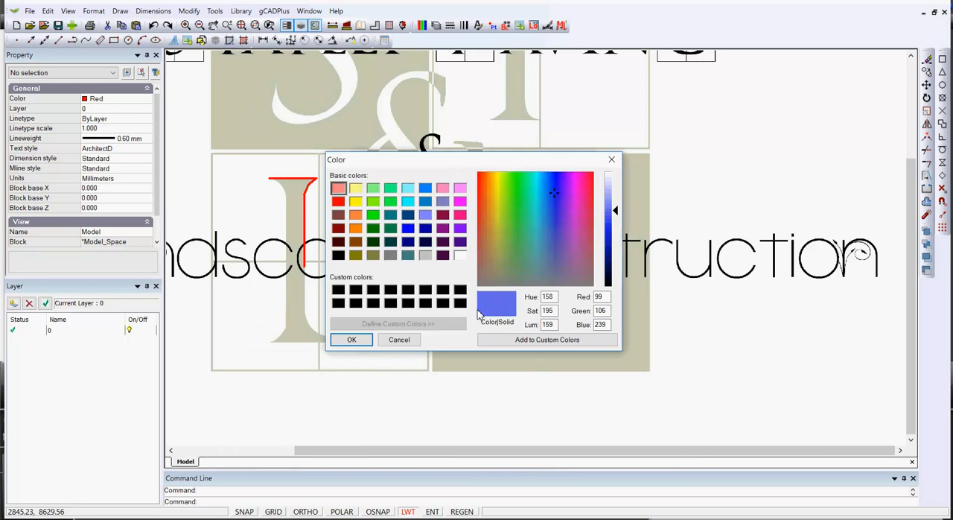
double_click(597, 297)
text(32)
double_click(592, 311)
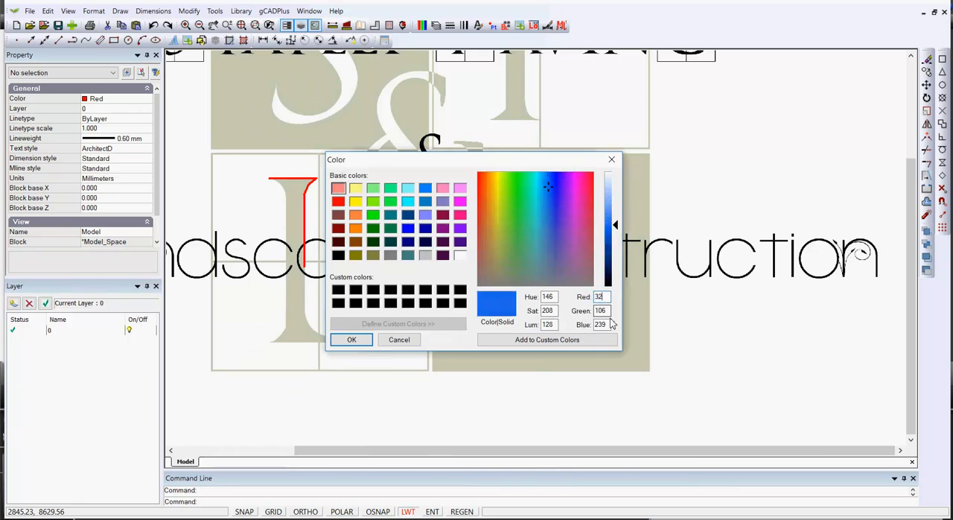
text(32)
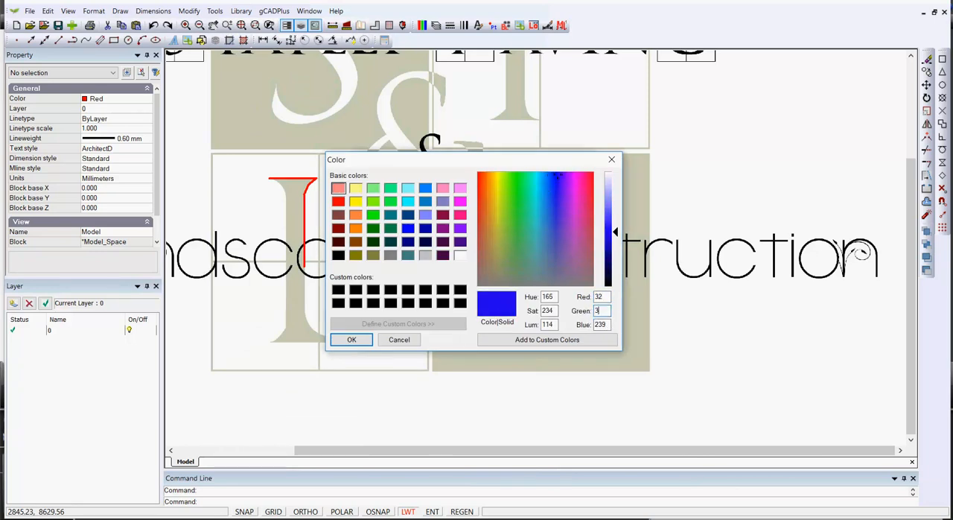
double_click(594, 325)
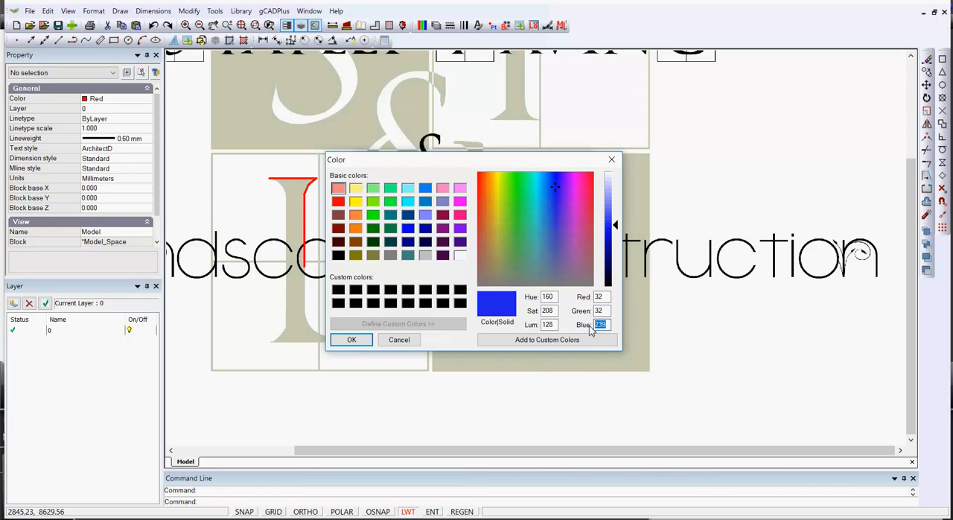
text(32)
click(360, 340)
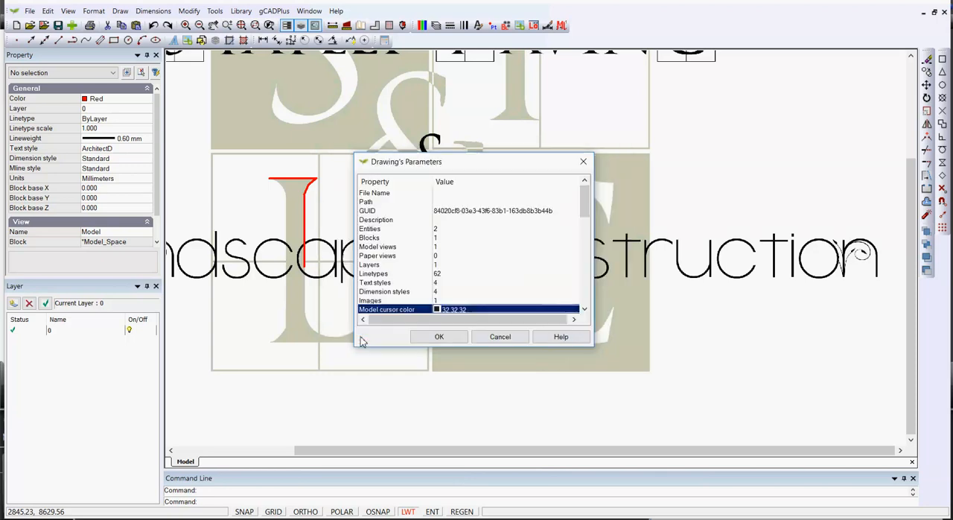
click(439, 336)
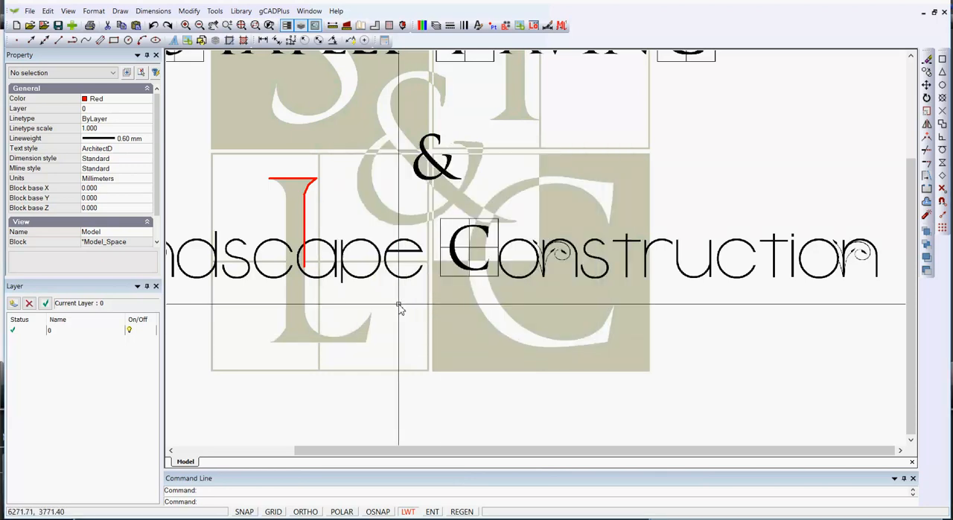